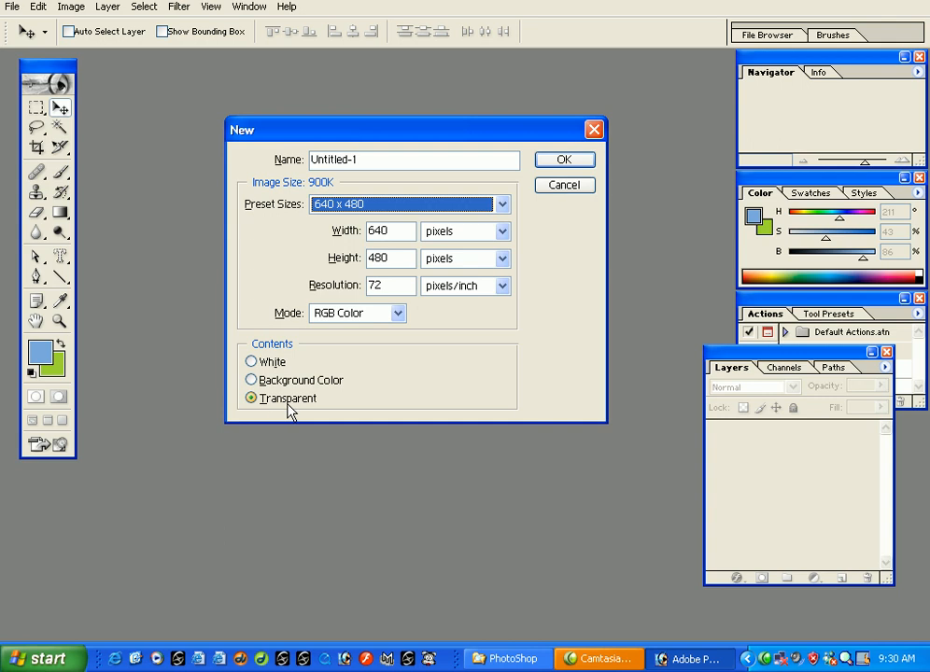
Create the 640 x 480 pixel transparent image and paint a solid light blue blob left of the canvas centre with the Brush tool
click(563, 162)
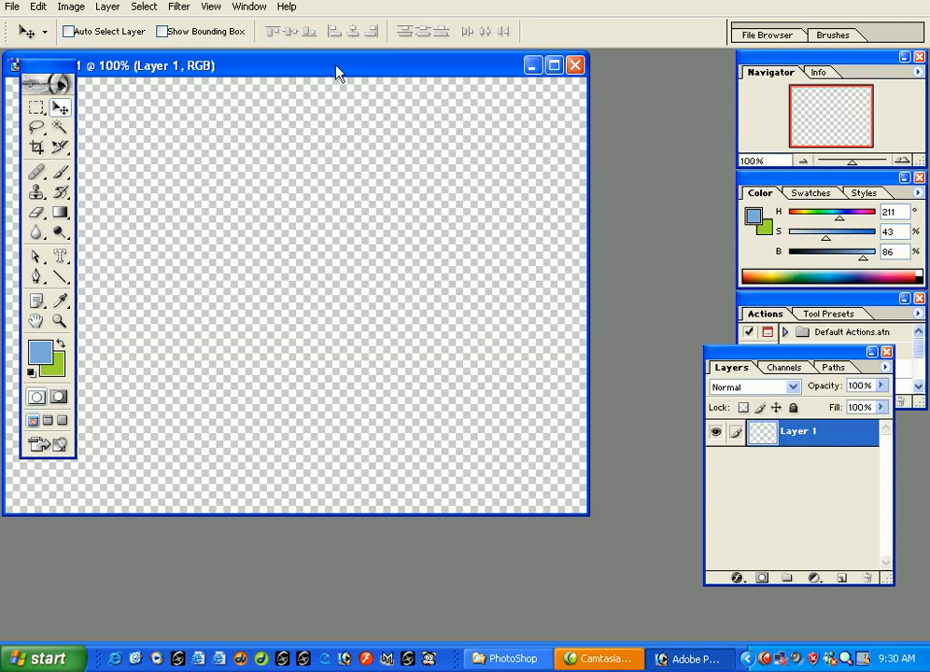
drag(336, 73, 427, 122)
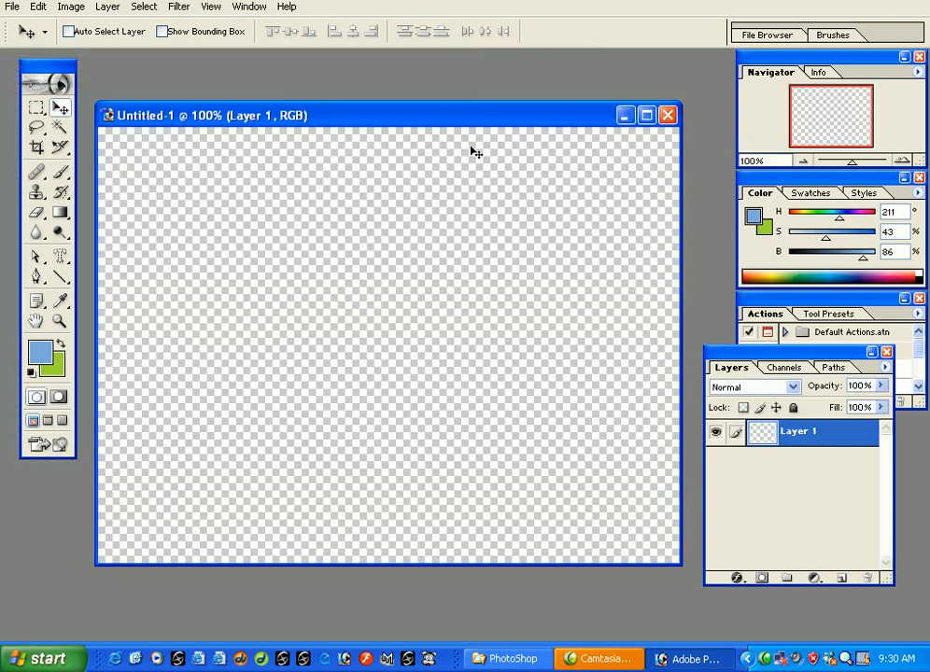
click(60, 172)
mouse_move(250, 263)
mouse_down()
mouse_move(294, 318)
mouse_move(301, 308)
mouse_move(291, 321)
mouse_move(294, 294)
mouse_move(350, 296)
mouse_move(326, 319)
mouse_move(320, 355)
mouse_move(330, 371)
mouse_move(335, 322)
mouse_up()
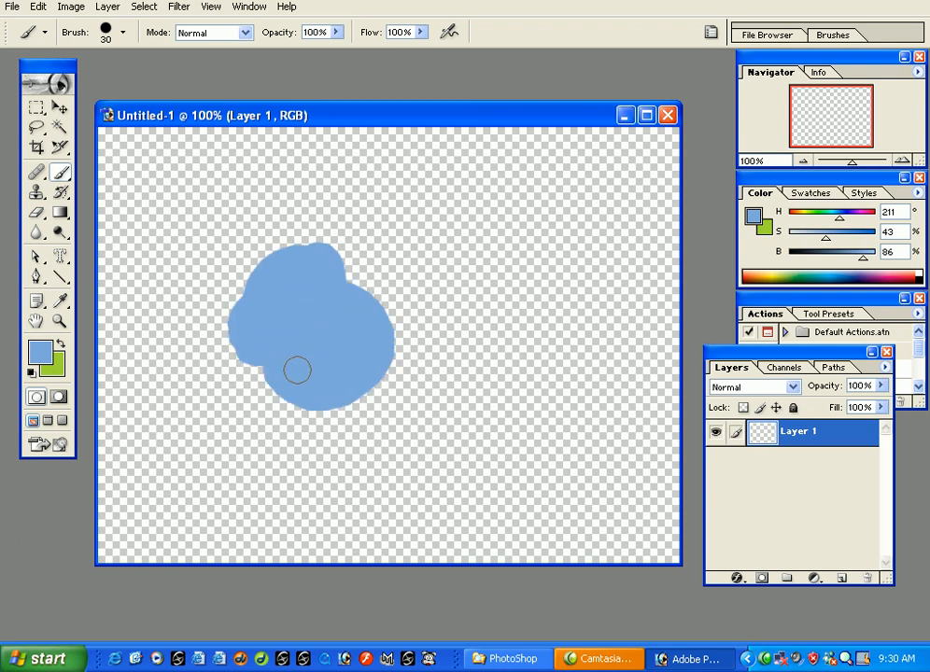
Add a new layer, choose an orange-red foreground colour, and paint an irregular blob in the canvas's upper right area
click(840, 578)
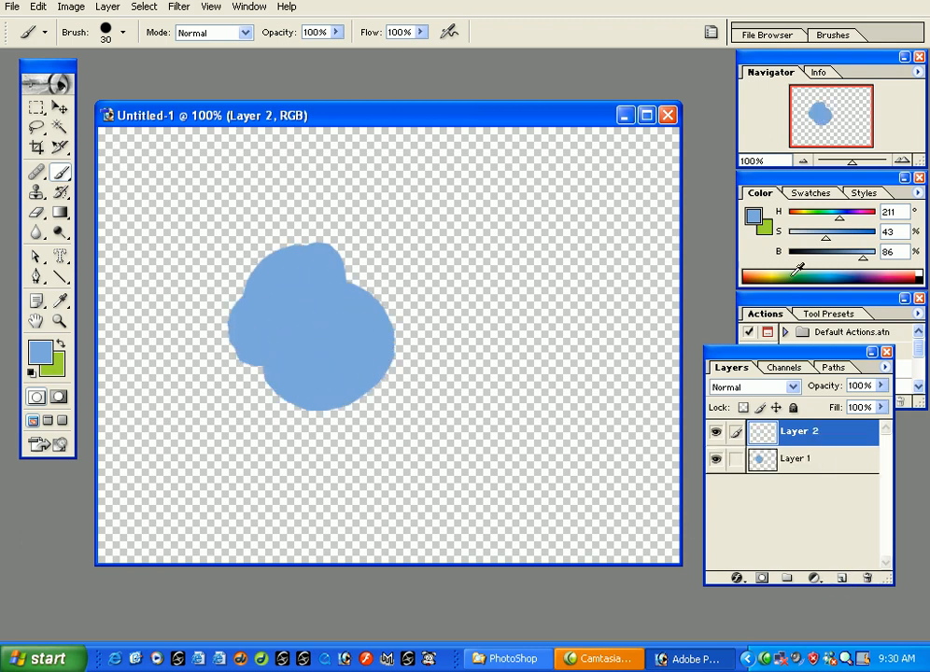
click(794, 214)
drag(755, 279, 747, 276)
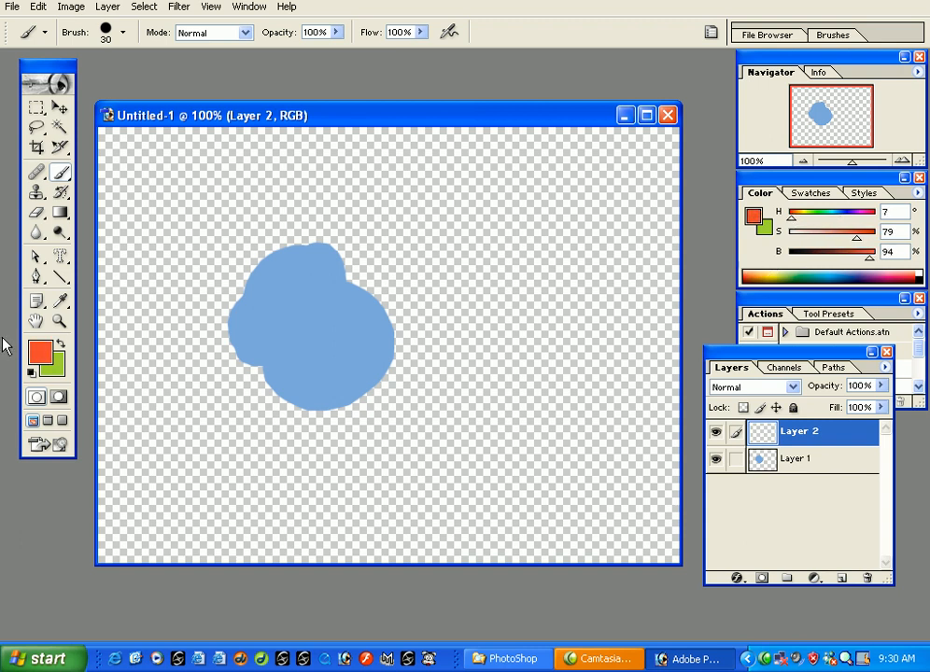
click(41, 352)
click(820, 62)
mouse_move(418, 261)
mouse_down()
mouse_move(482, 267)
mouse_move(477, 294)
mouse_move(514, 294)
mouse_move(549, 352)
mouse_move(579, 321)
mouse_move(590, 270)
mouse_up()
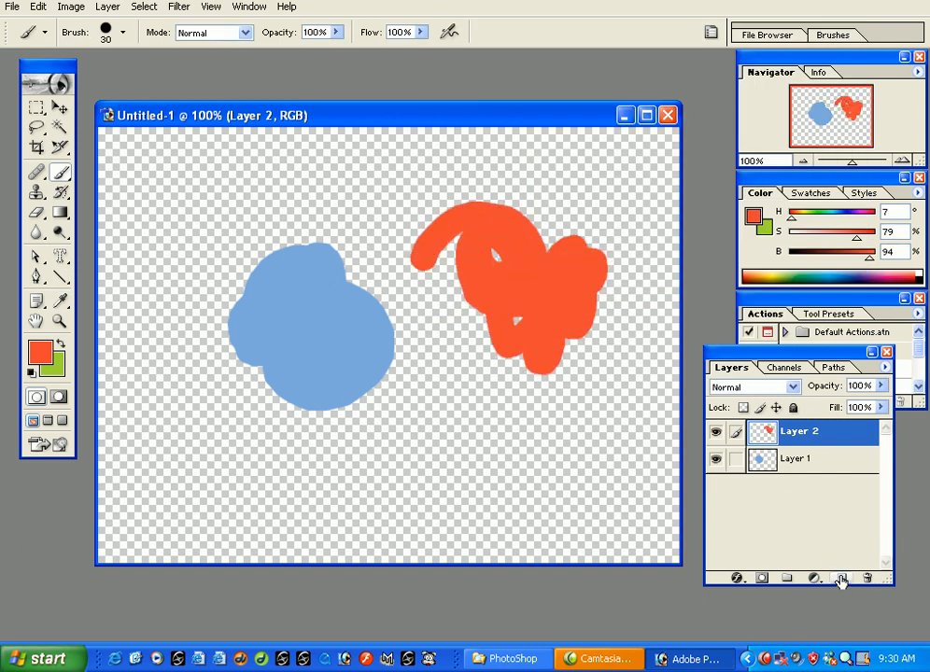
Add another layer, swap the foreground and background colours, and paint a green blob in the lower middle of the canvas
click(841, 579)
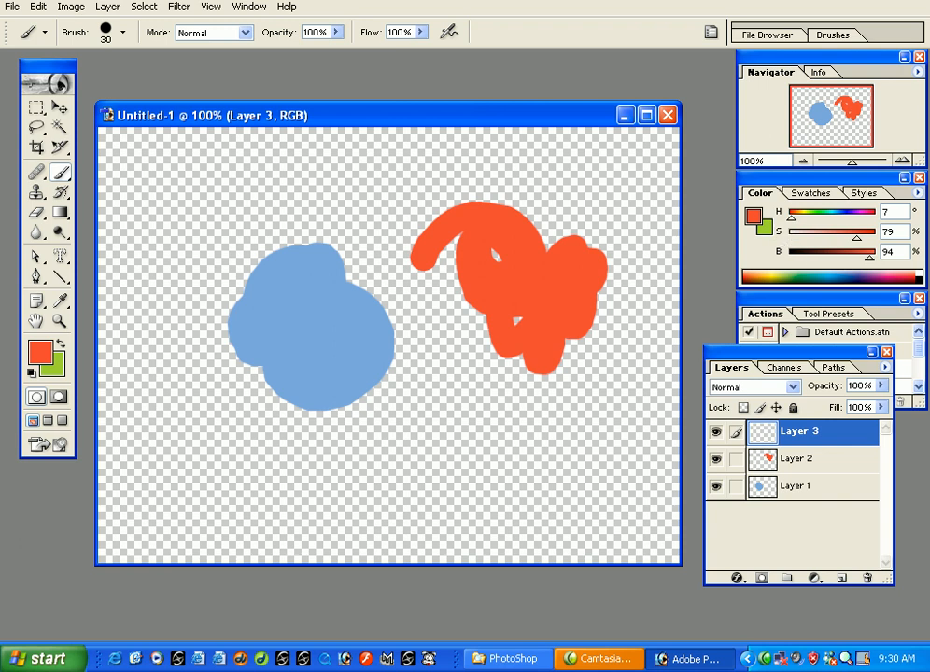
click(59, 344)
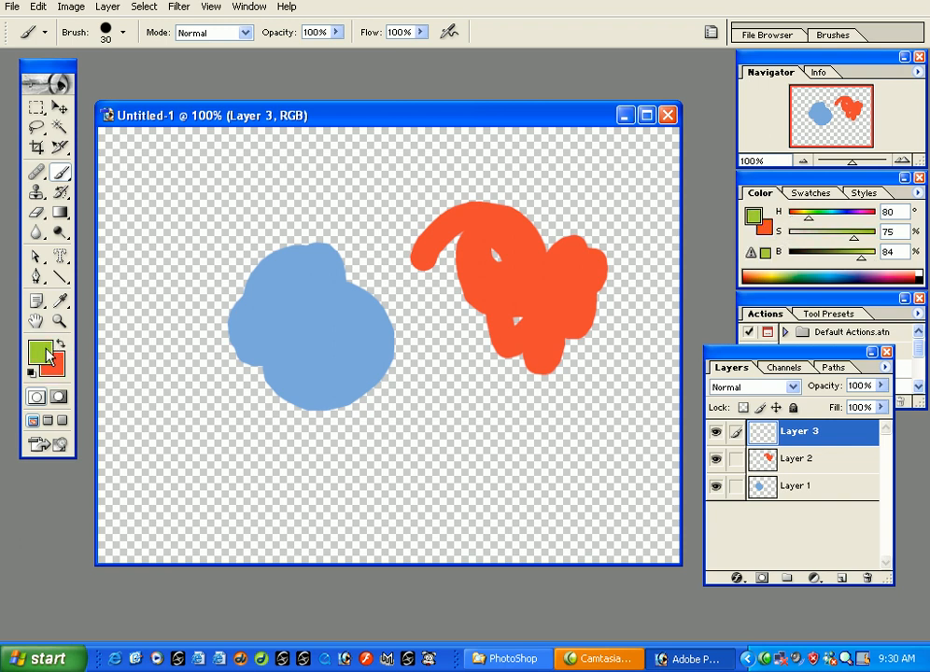
mouse_move(411, 485)
mouse_down()
mouse_move(413, 457)
mouse_move(500, 475)
mouse_move(527, 461)
mouse_move(505, 425)
mouse_move(424, 447)
mouse_move(381, 482)
mouse_up()
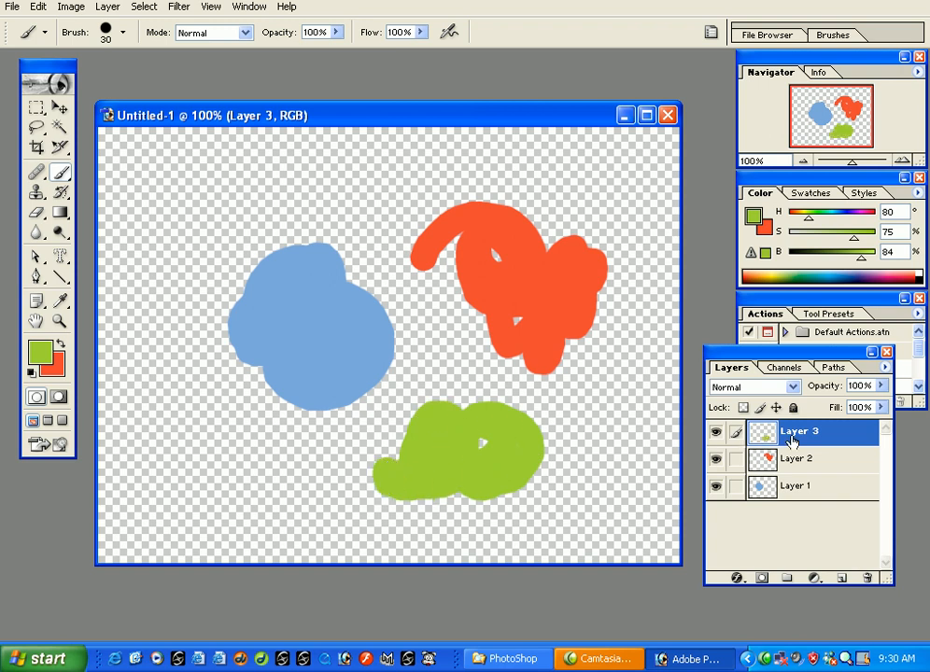
Rename the three layers after their paint colours: green, red and blue
double_click(803, 434)
text(gree)
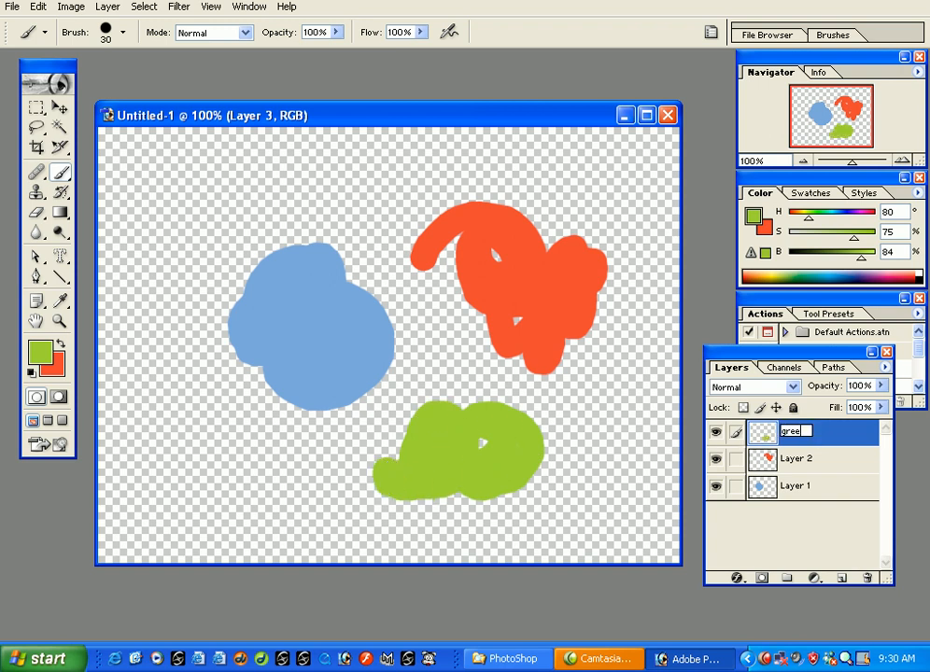
key(Return)
double_click(797, 458)
text(r)
key(Return)
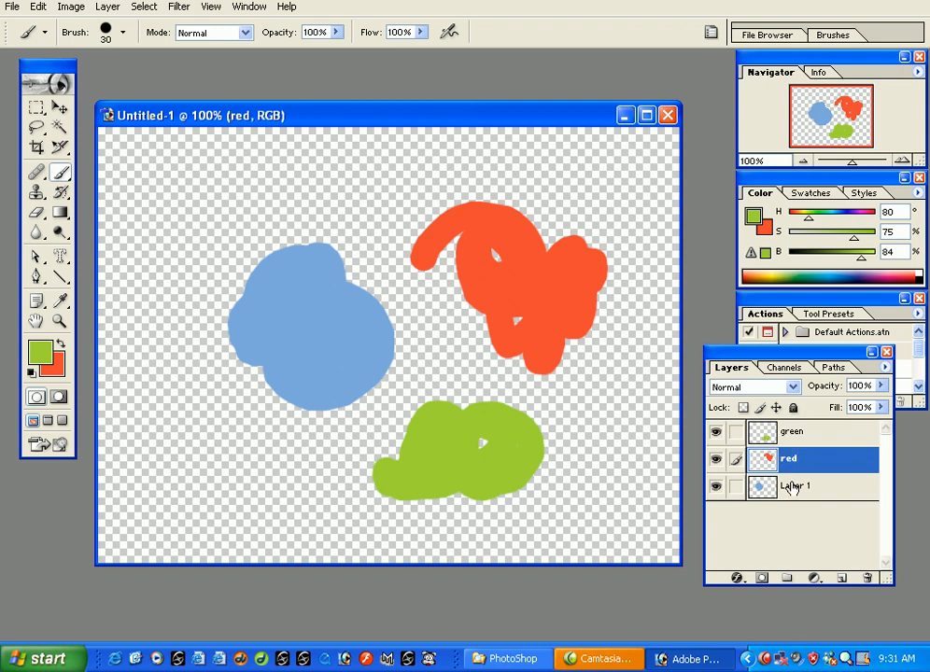
double_click(792, 486)
text(bl)
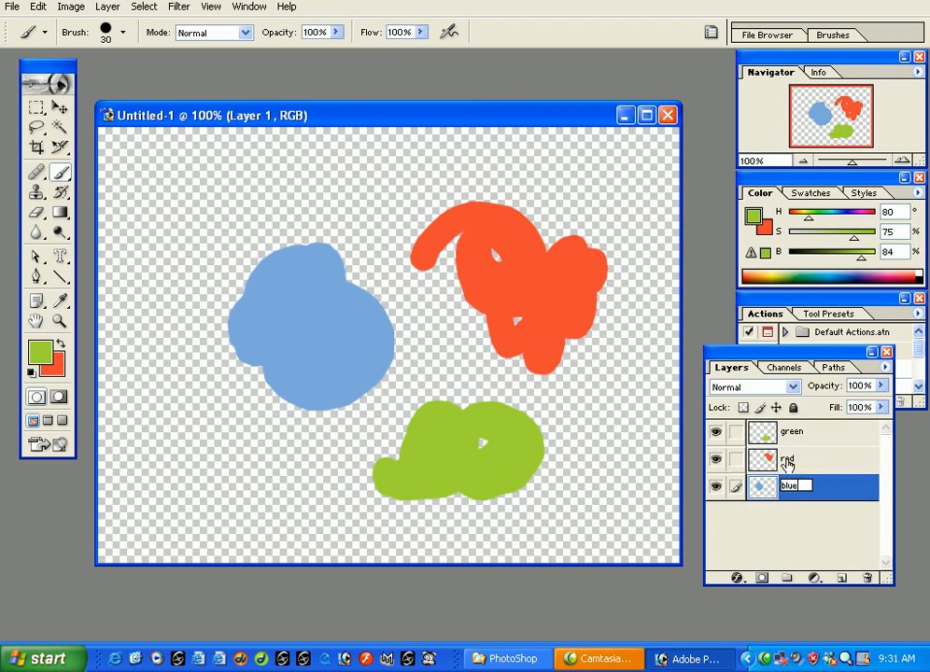
text(ue)
key(Return)
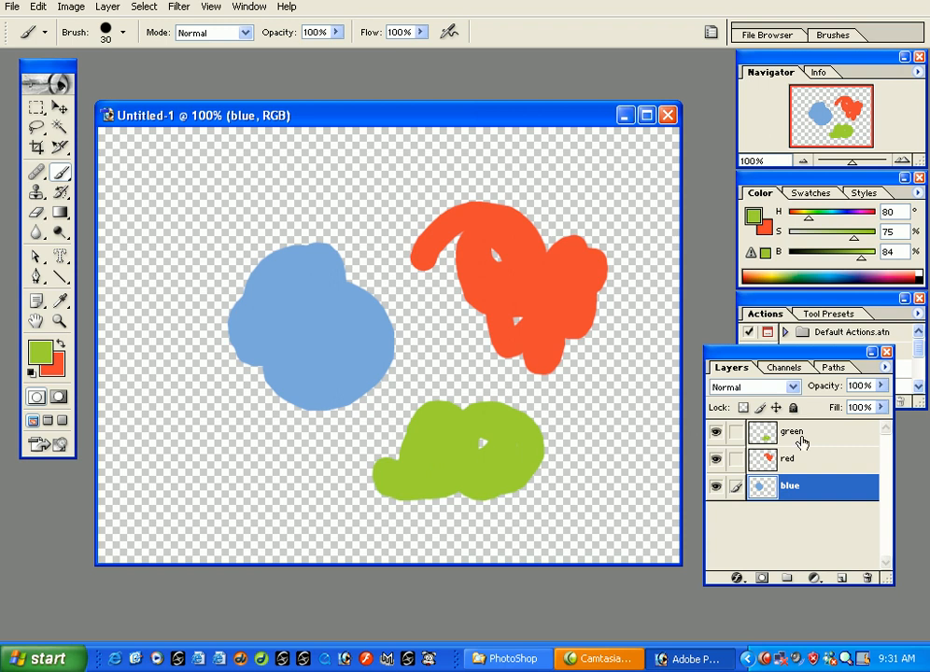
Load the green layer's shape as a selection and expand that selection outward
click(801, 433)
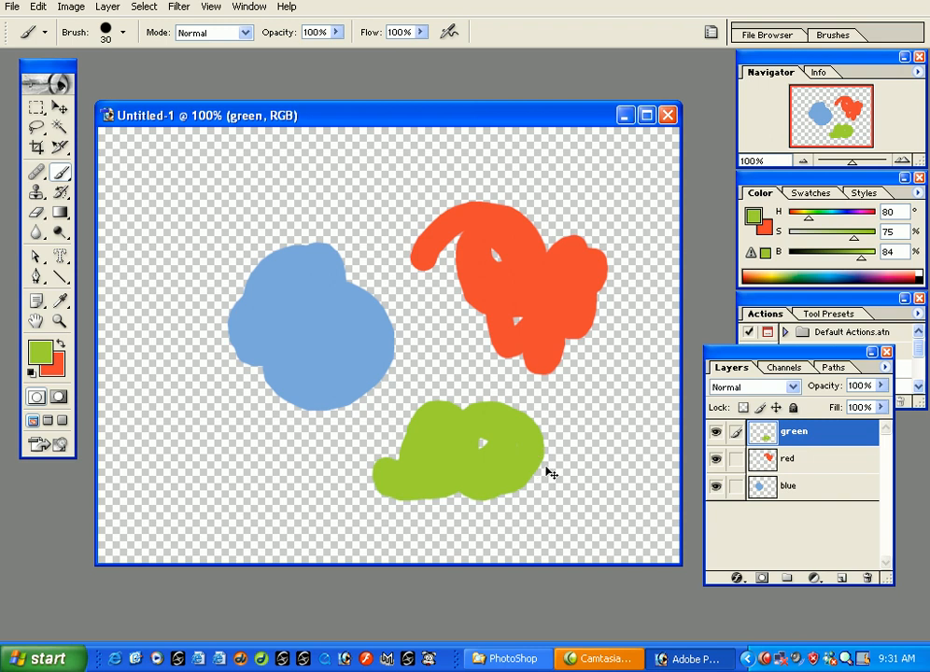
key(ctrl+plus)
key(ctrl+plus)
key(space)
drag(550, 465, 311, 177)
mouse_move(461, 320)
mouse_down()
mouse_move(521, 277)
mouse_move(542, 288)
mouse_up()
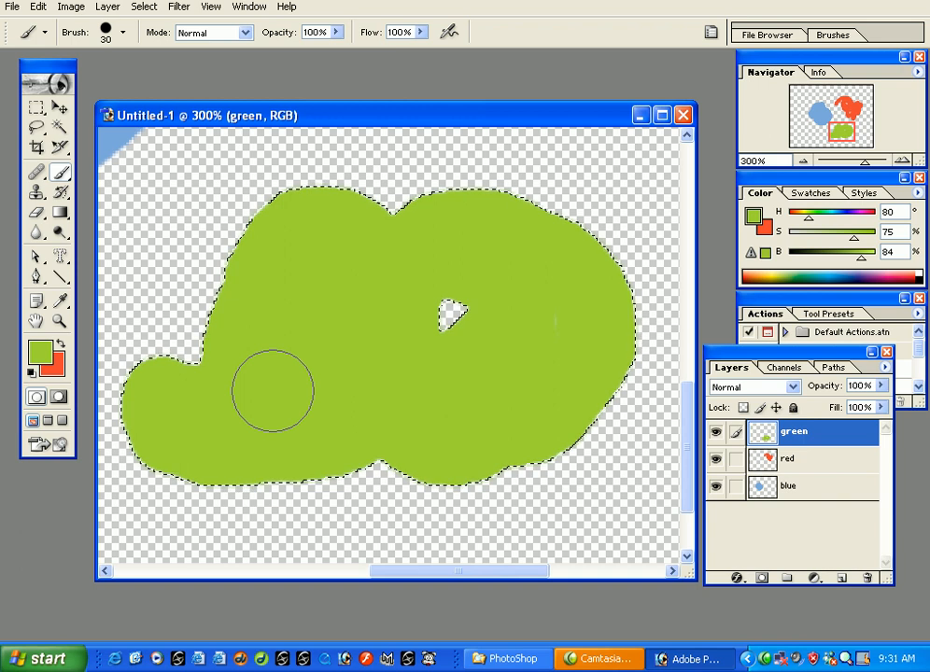
click(144, 6)
mouse_move(181, 139)
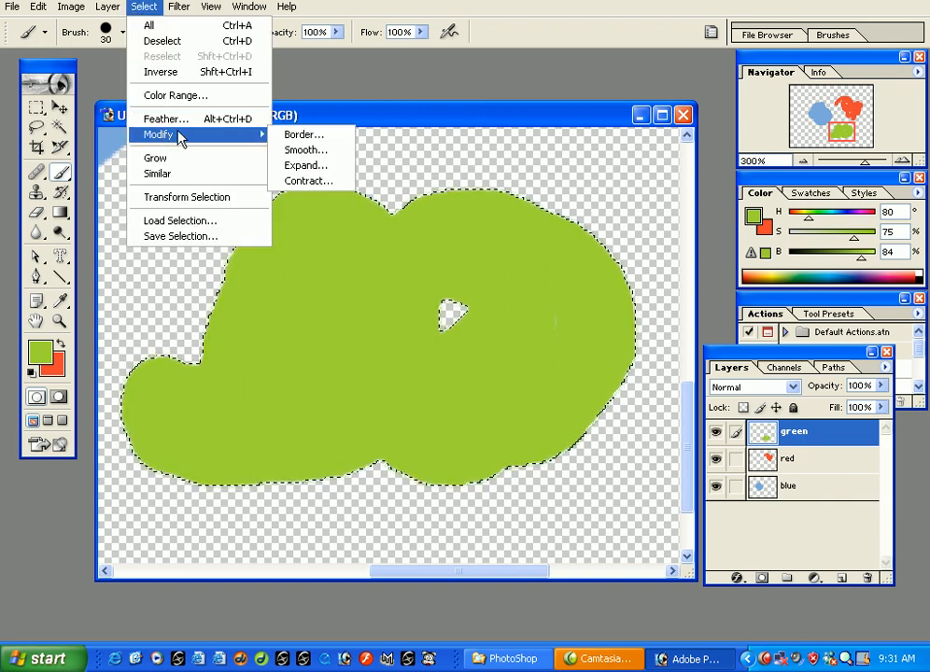
click(320, 165)
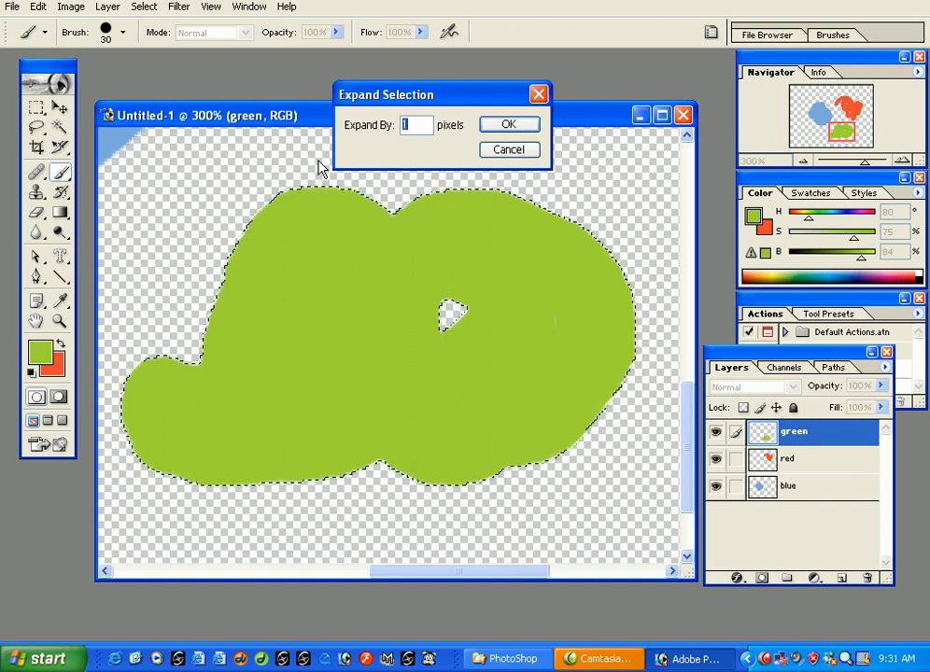
click(525, 124)
Paint the whole expanded selection green, filling the small hole and the new rim around the shape
mouse_move(292, 212)
mouse_down()
mouse_move(239, 167)
mouse_move(235, 191)
mouse_move(263, 245)
mouse_move(469, 254)
mouse_up()
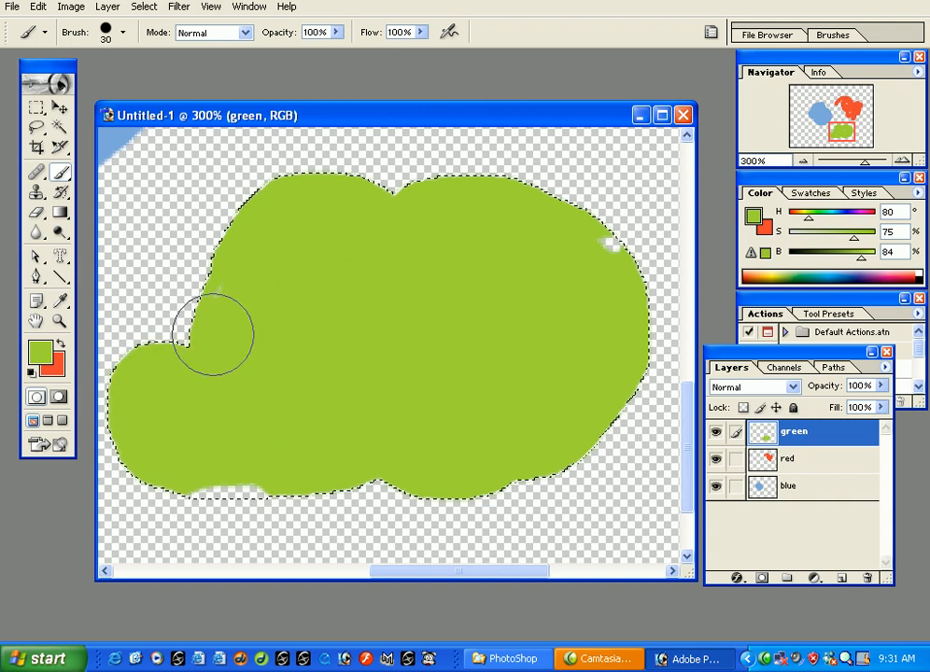
drag(146, 507, 397, 426)
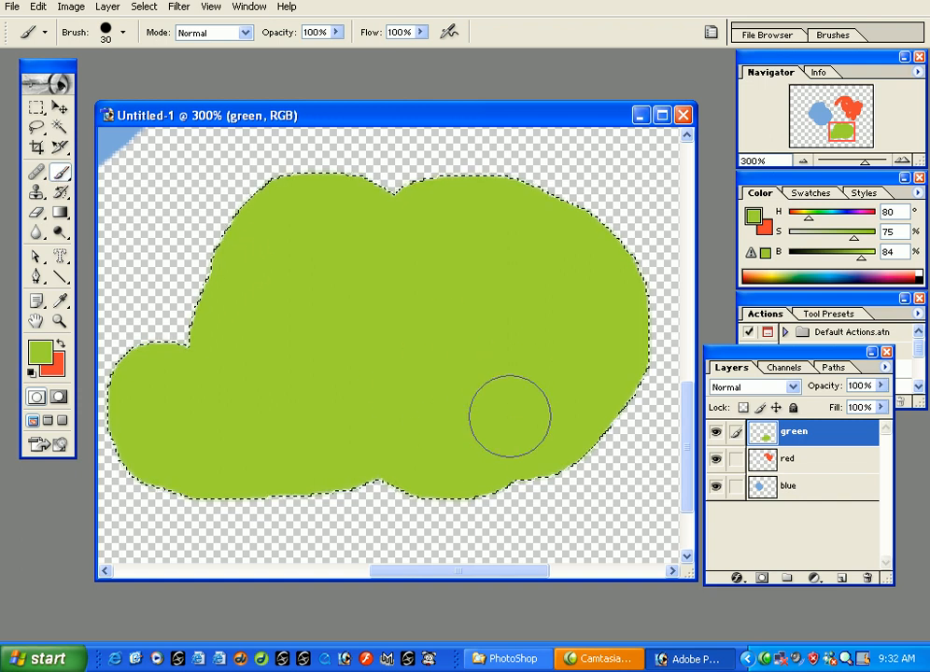
key(ctrl+alt+0)
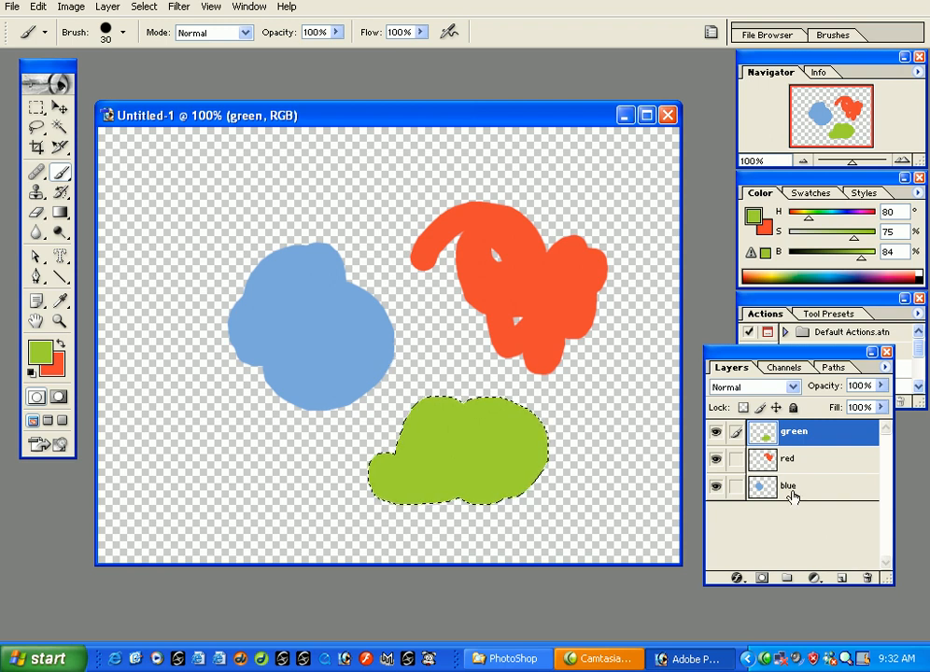
Make the blue layer active and load its shape as a selection
click(794, 497)
ctrl+click(794, 497)
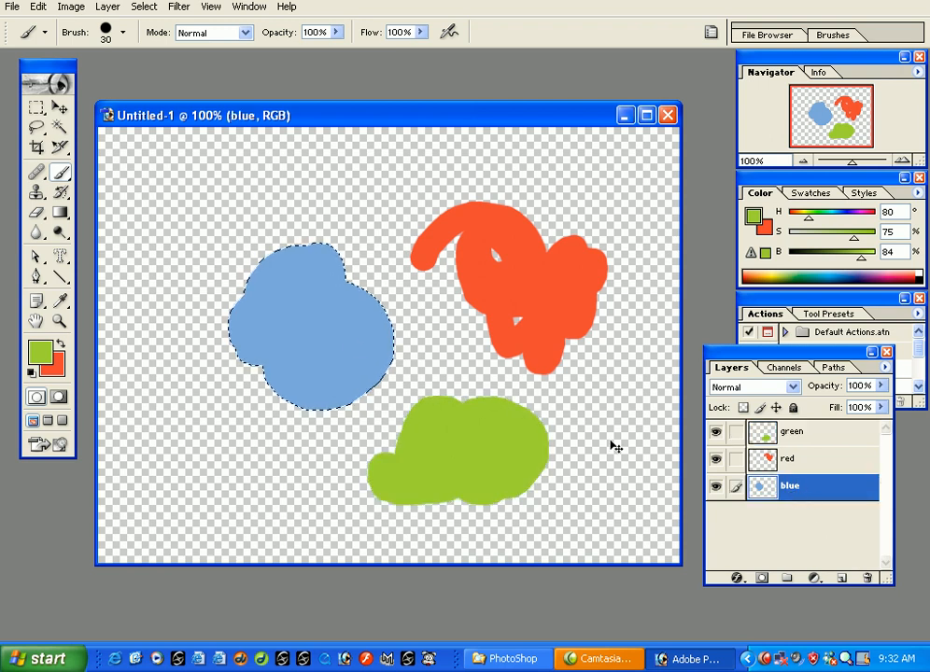
key(ctrl+plus)
key(ctrl+plus)
drag(348, 341, 515, 389)
drag(602, 581, 598, 641)
drag(458, 104, 461, 48)
drag(336, 271, 452, 263)
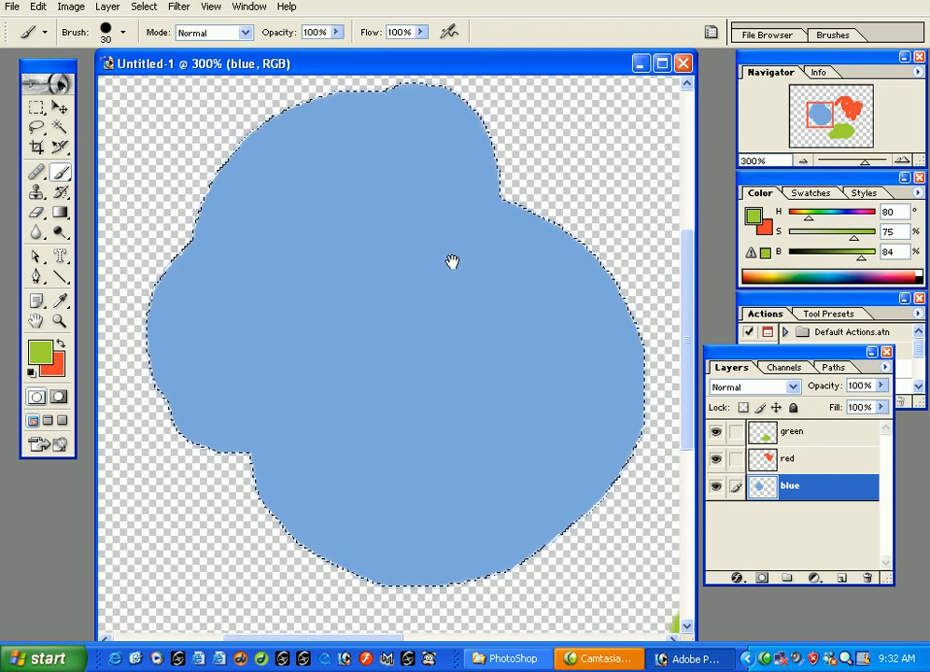
Contract the blue shape's selection by 7 pixels
click(130, 9)
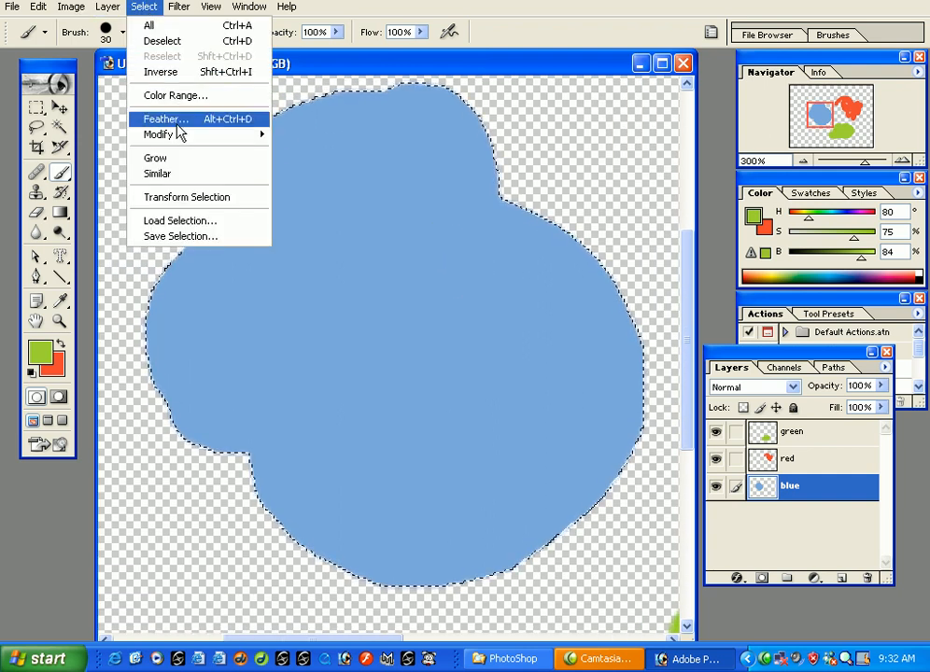
mouse_move(179, 137)
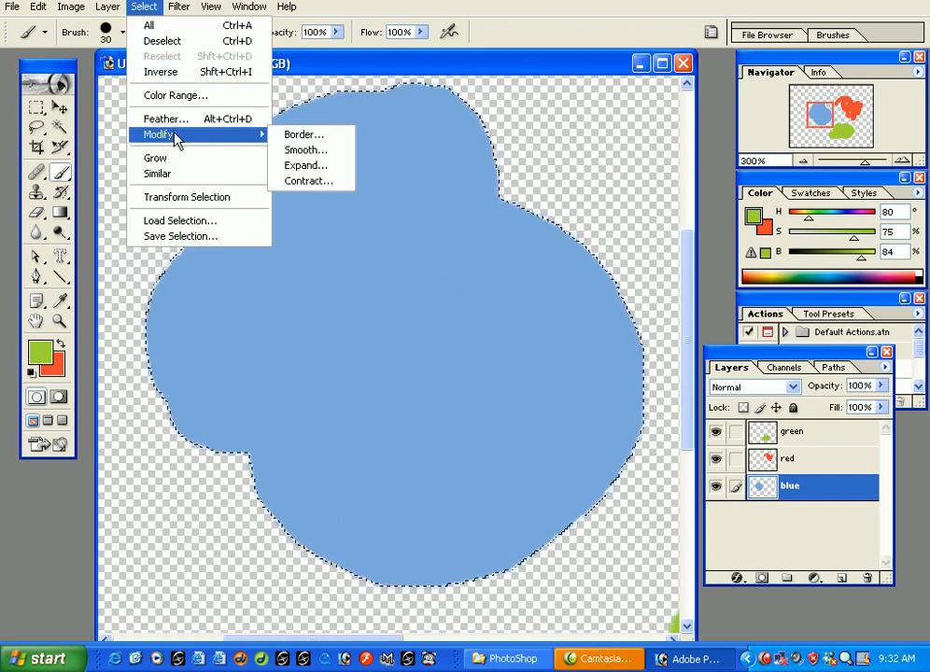
click(308, 181)
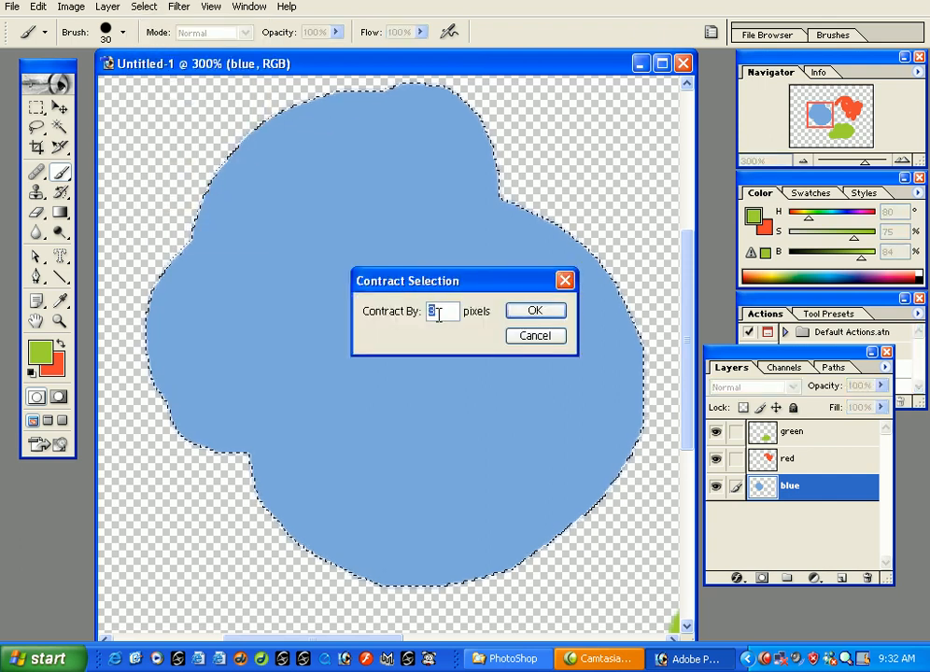
text(7)
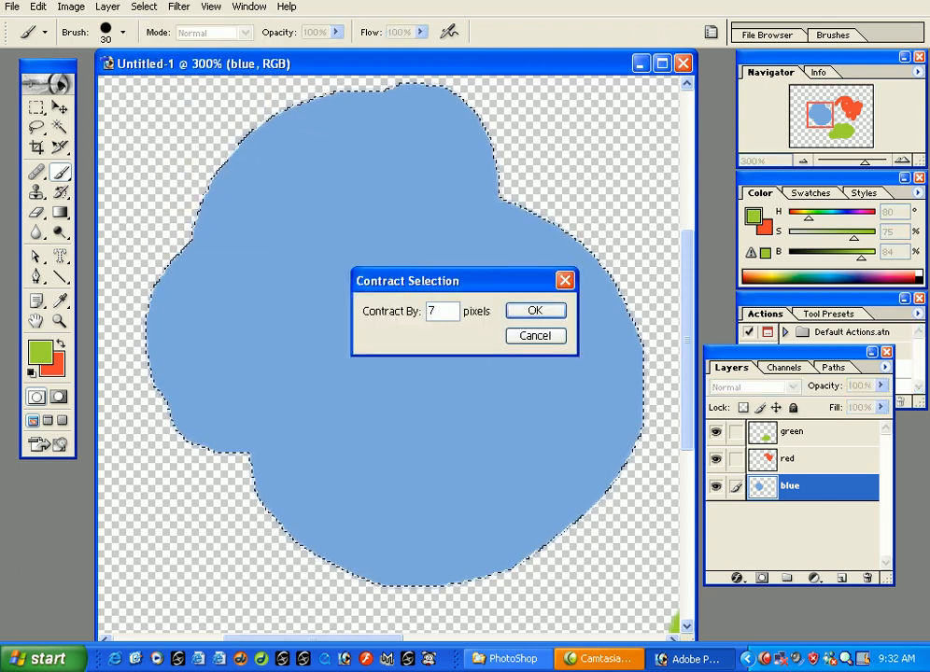
click(533, 312)
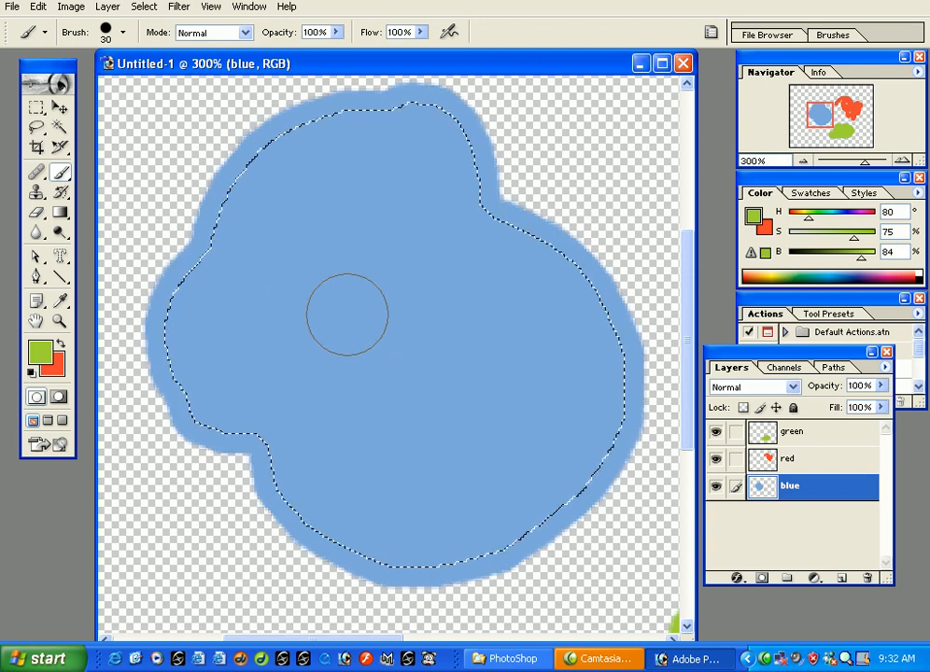
Try deleting the blue area inside the contracted selection, and undo the deletion
key(Delete)
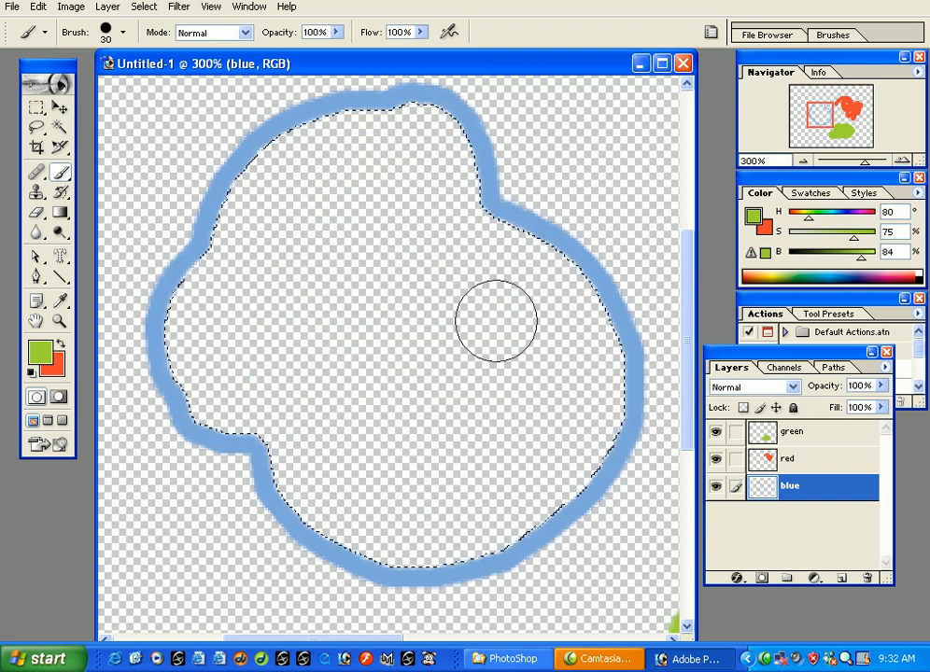
key(ctrl+z)
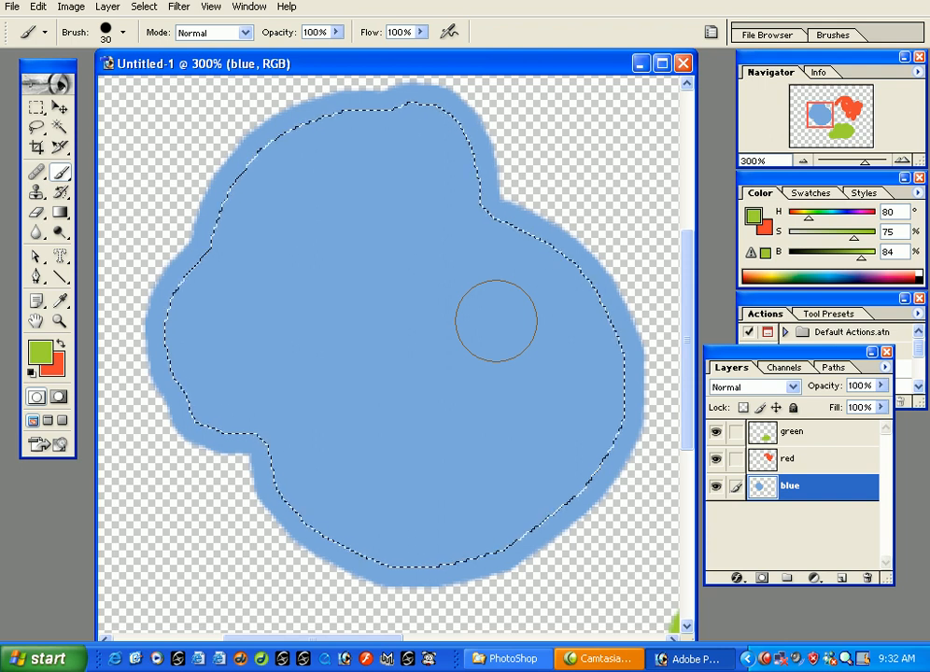
Invert the selection, delete the outer rim of the blue shape, and deselect
click(143, 6)
click(170, 74)
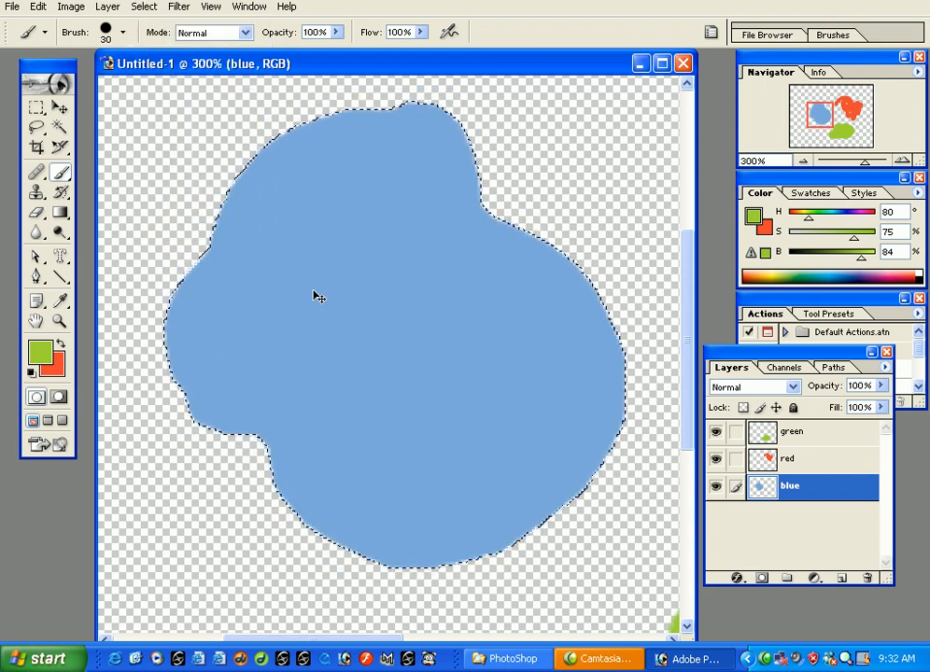
key(ctrl+alt+0)
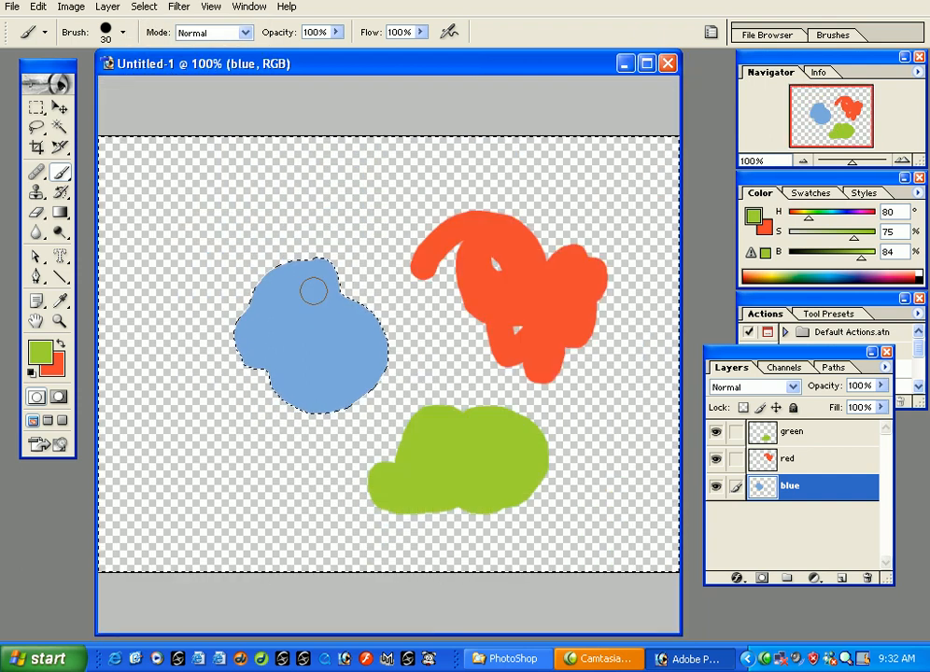
key(ctrl+d)
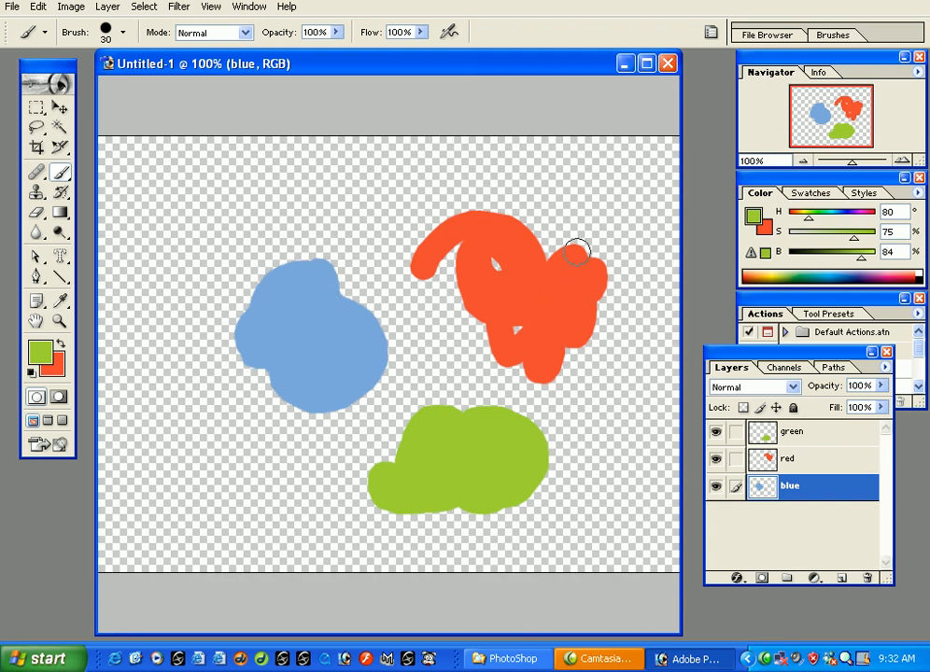
Load the red shape as a selection while keeping the blue layer active
key(ctrl+plus)
key(ctrl+plus)
drag(576, 250, 207, 415)
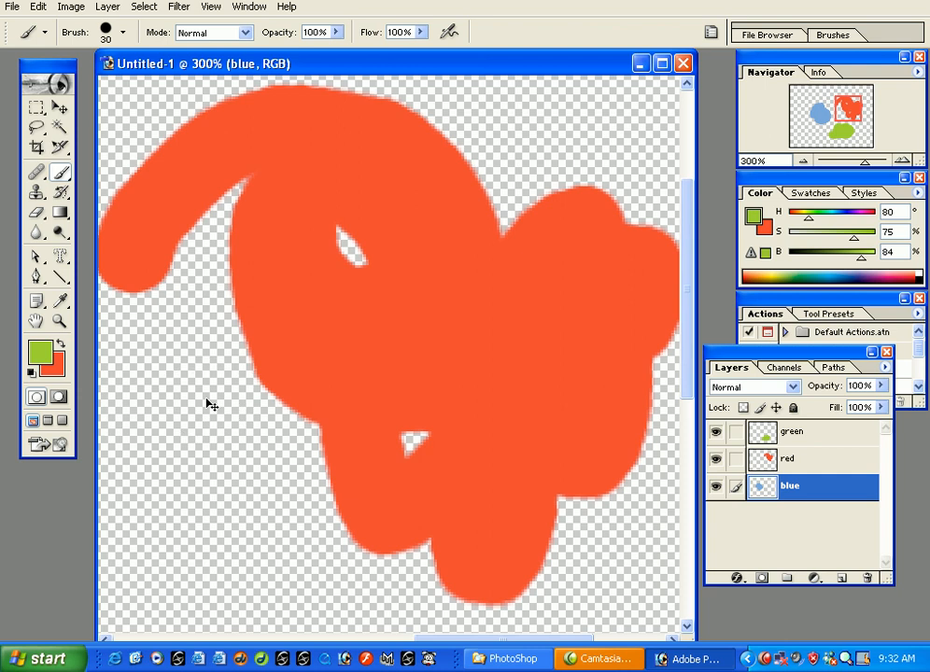
key(ctrl+minus)
ctrl+click(789, 462)
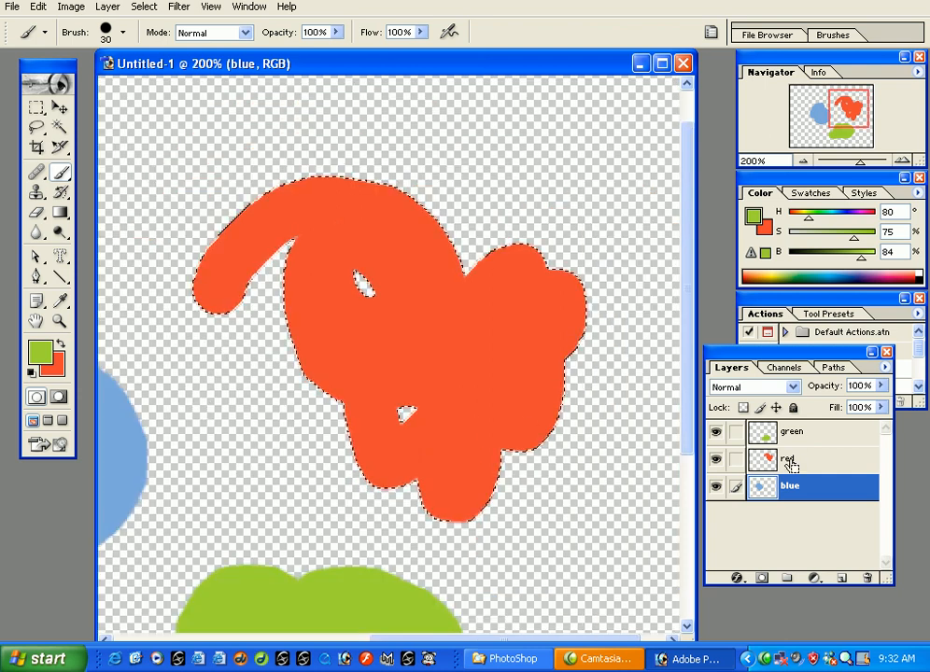
Contract the red shape's selection by 5 pixels
click(142, 11)
mouse_move(166, 137)
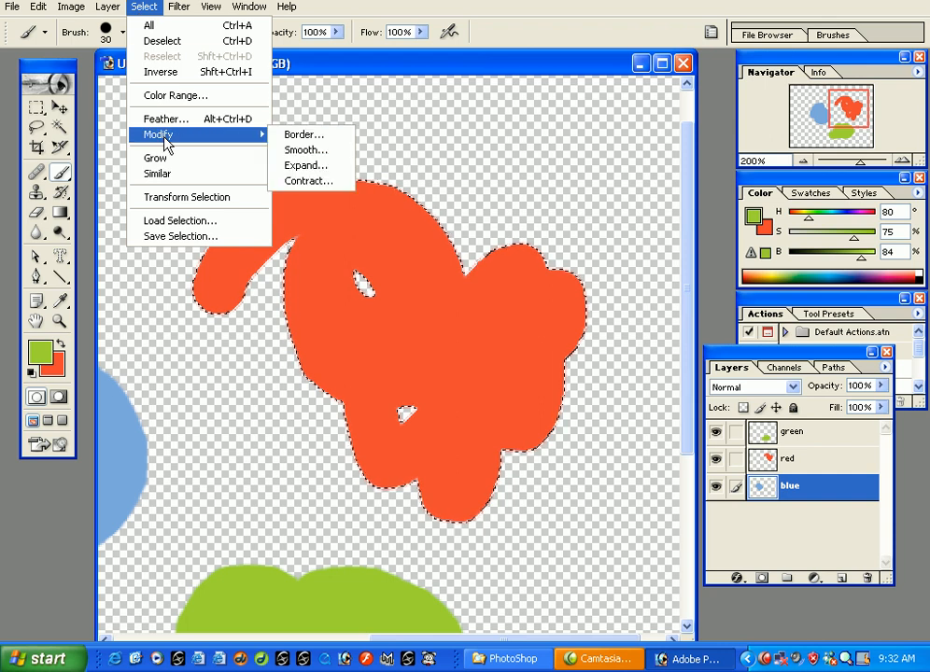
click(308, 181)
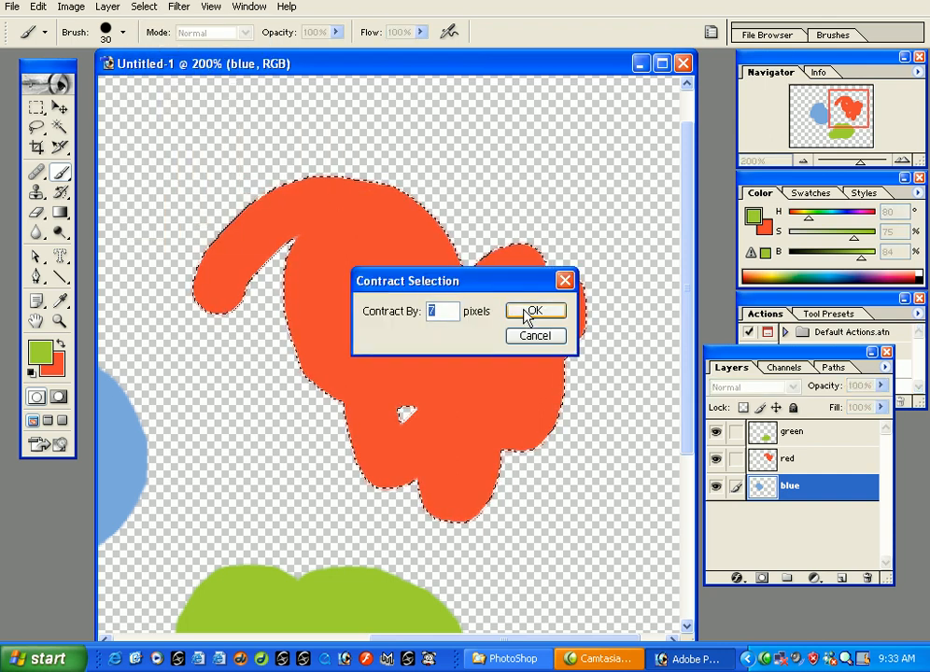
text(5)
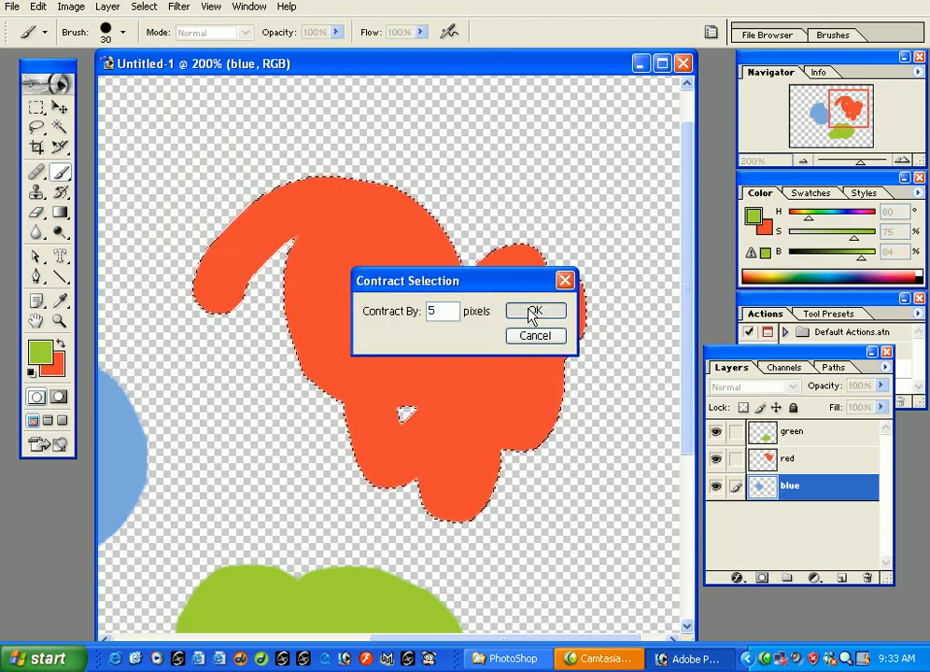
click(525, 312)
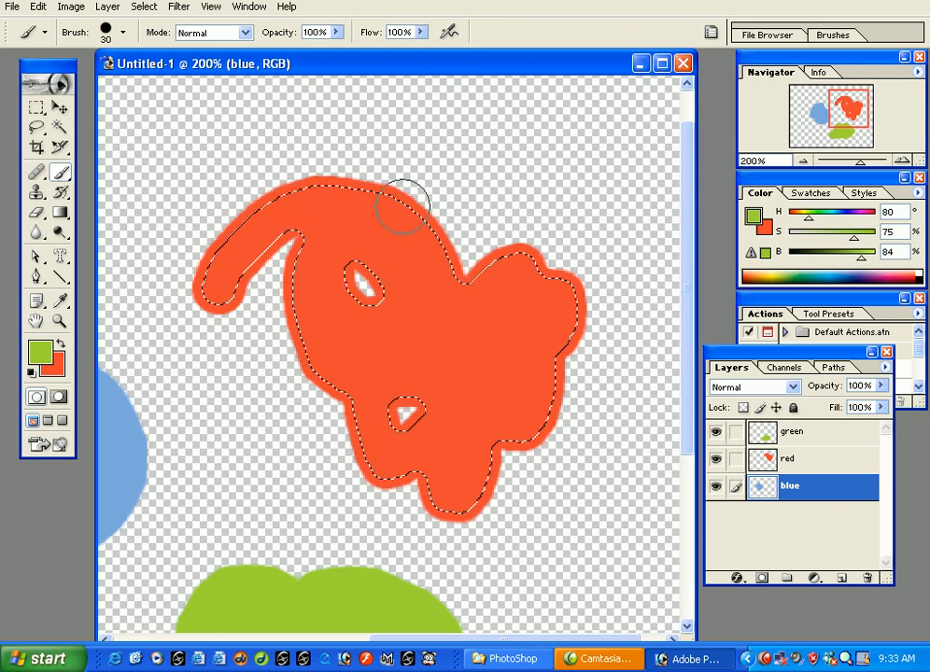
Make the red layer active, try deleting the area inside the contracted selection, and undo the deletion
click(801, 455)
key(Delete)
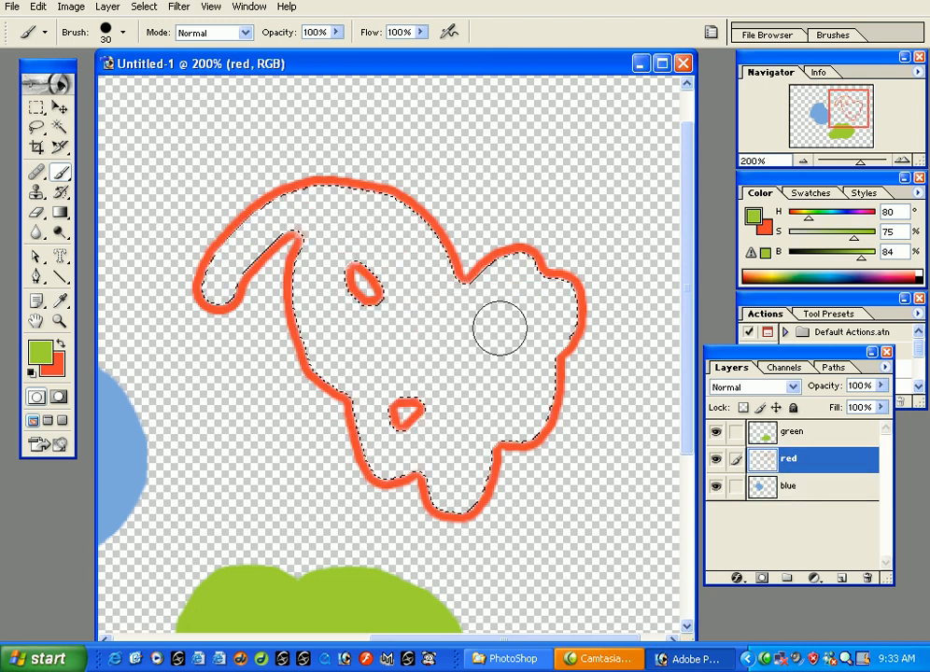
key(ctrl+z)
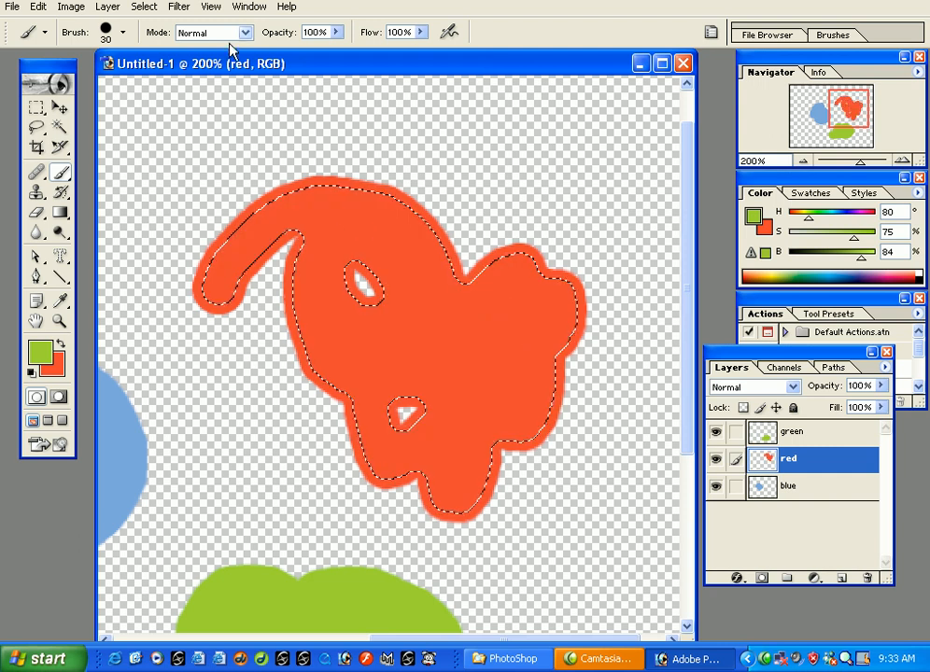
Invert the selection, delete the outer rim of the red shape, and deselect
click(159, 11)
click(154, 73)
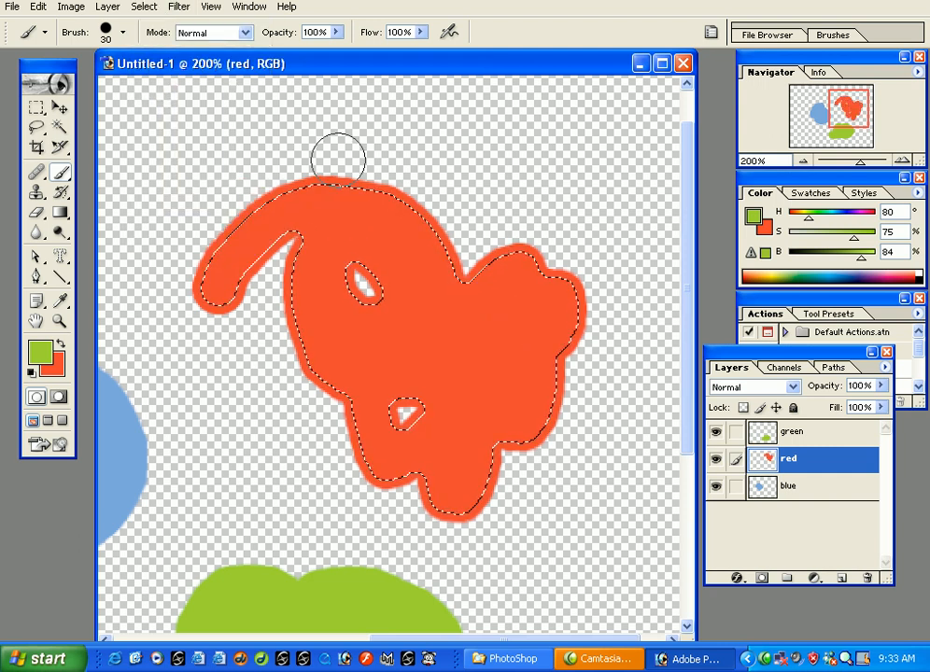
key(Delete)
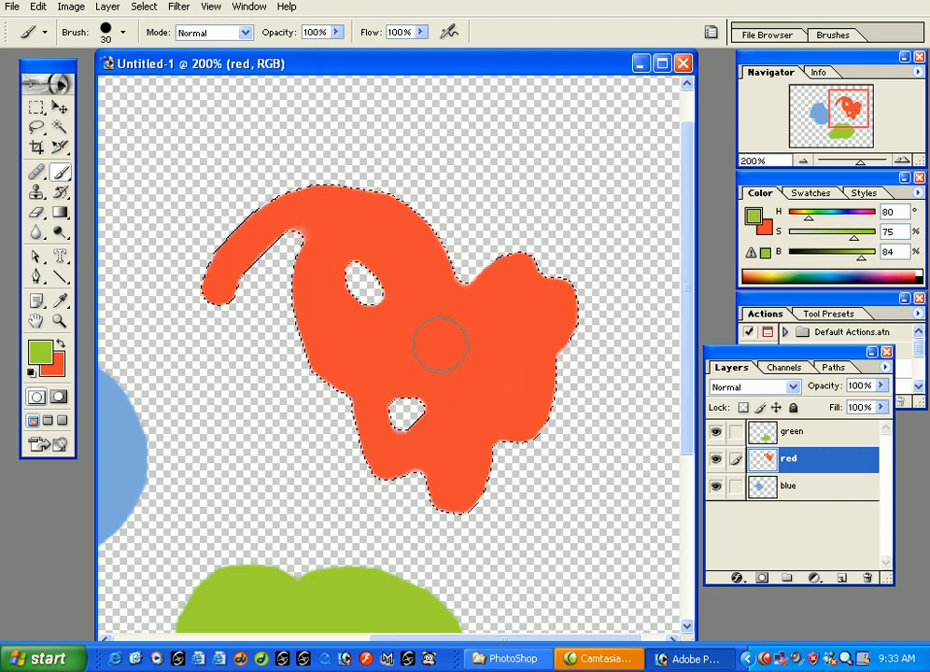
key(ctrl+d)
key(ctrl+minus)
key(ctrl+minus)
key(ctrl+minus)
key(ctrl+plus)
key(ctrl+plus)
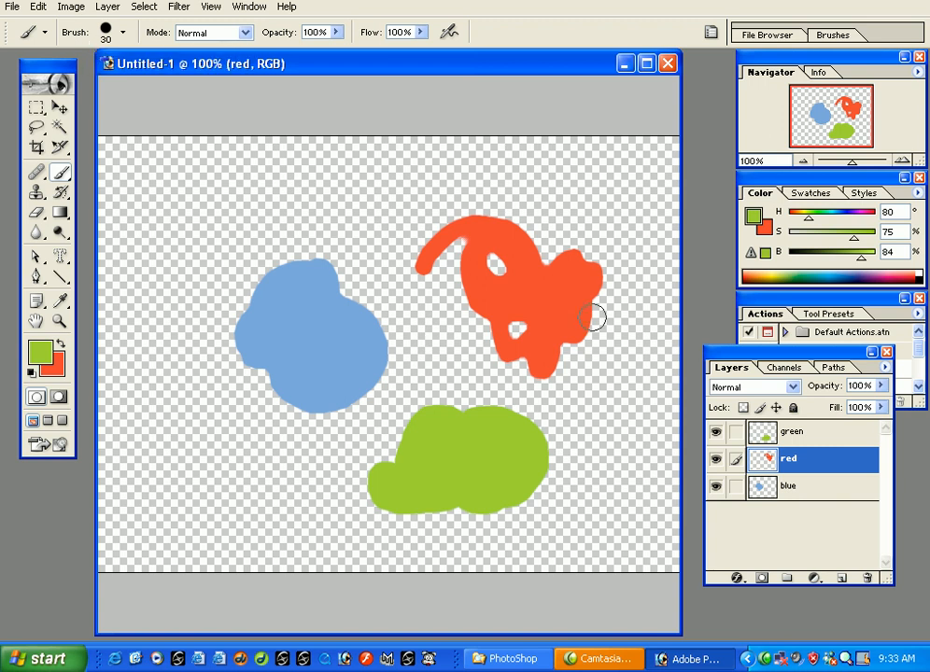
Make the blue layer active and load the red and green shapes as selections in turn
click(840, 432)
click(805, 459)
click(805, 480)
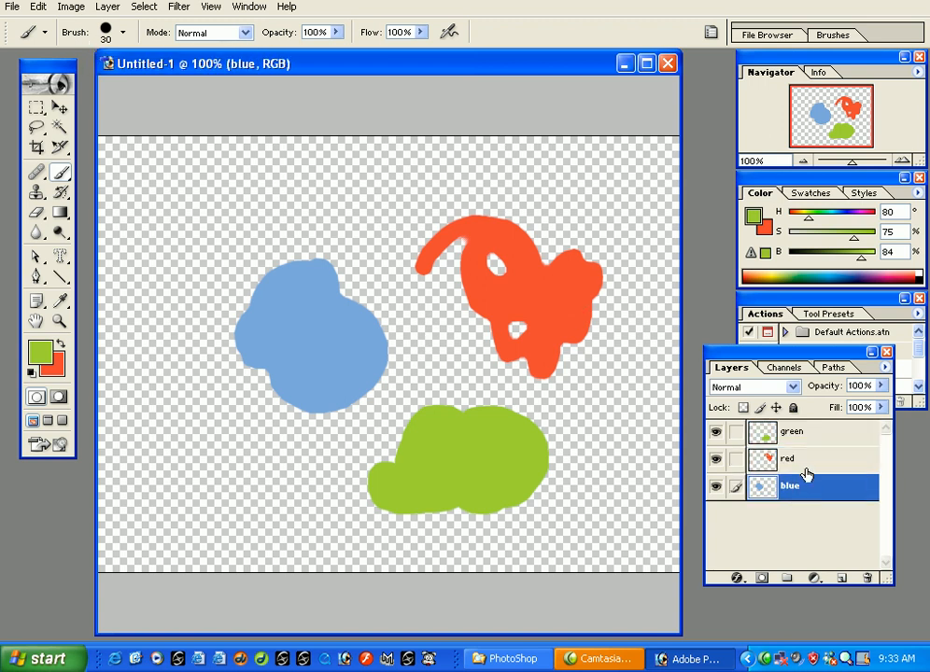
ctrl+click(803, 460)
ctrl+click(802, 433)
ctrl+click(800, 462)
Load the green shape as a selection and add the red and blue shapes to it
ctrl+click(799, 437)
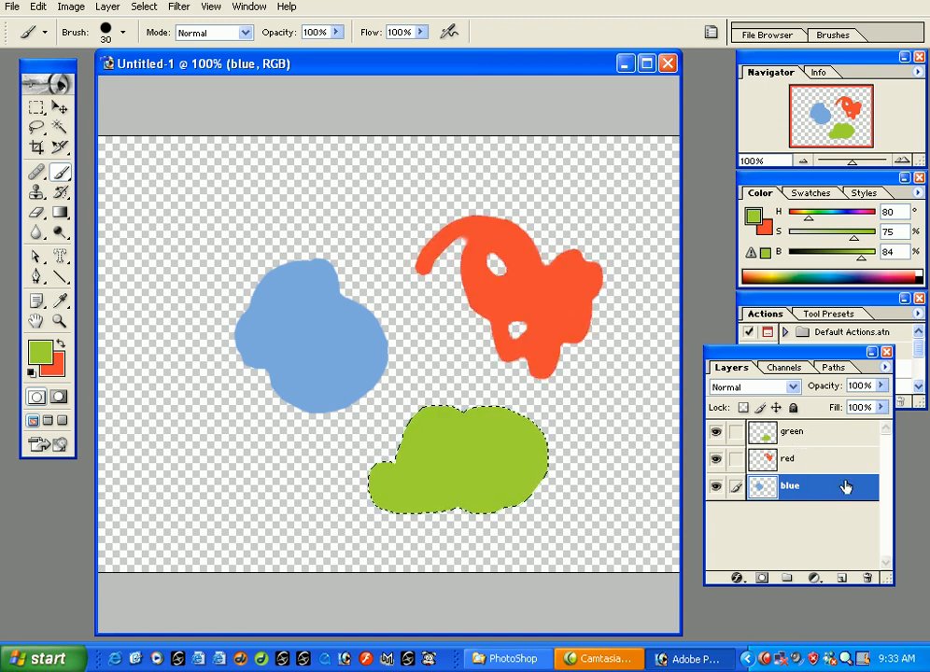
ctrl+shift+click(814, 464)
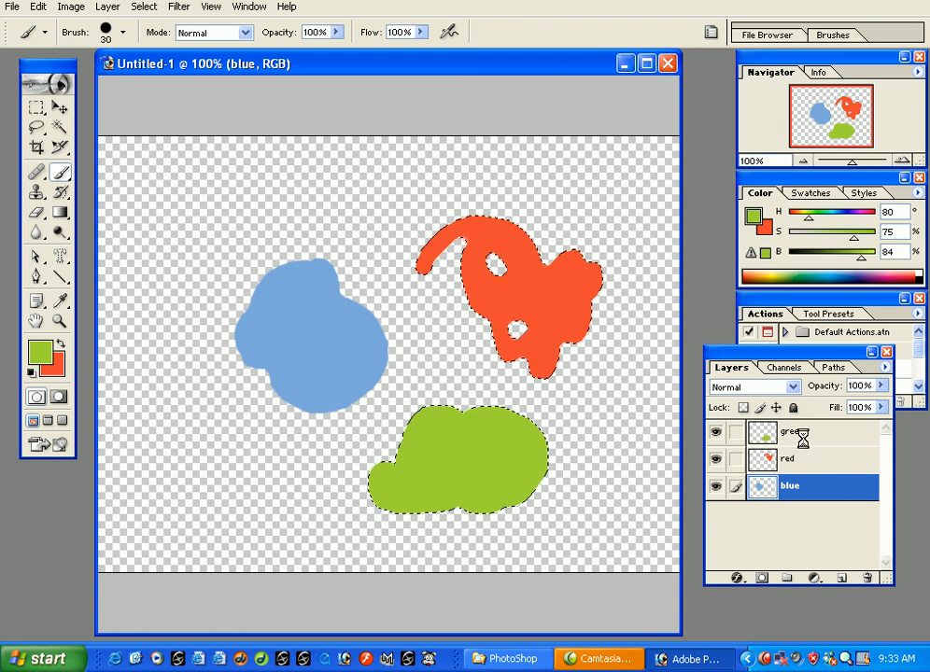
ctrl+shift+click(798, 493)
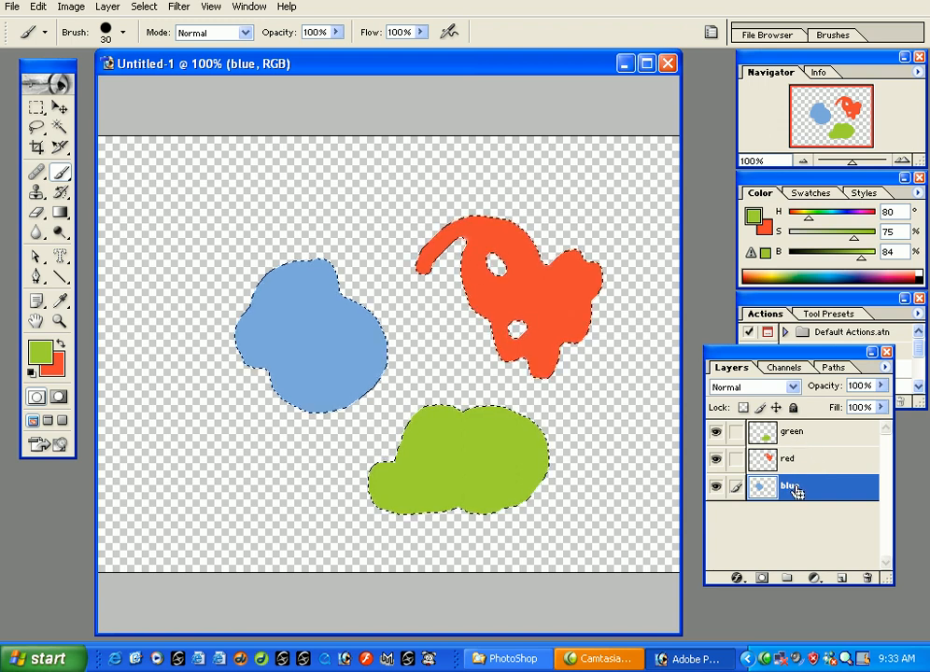